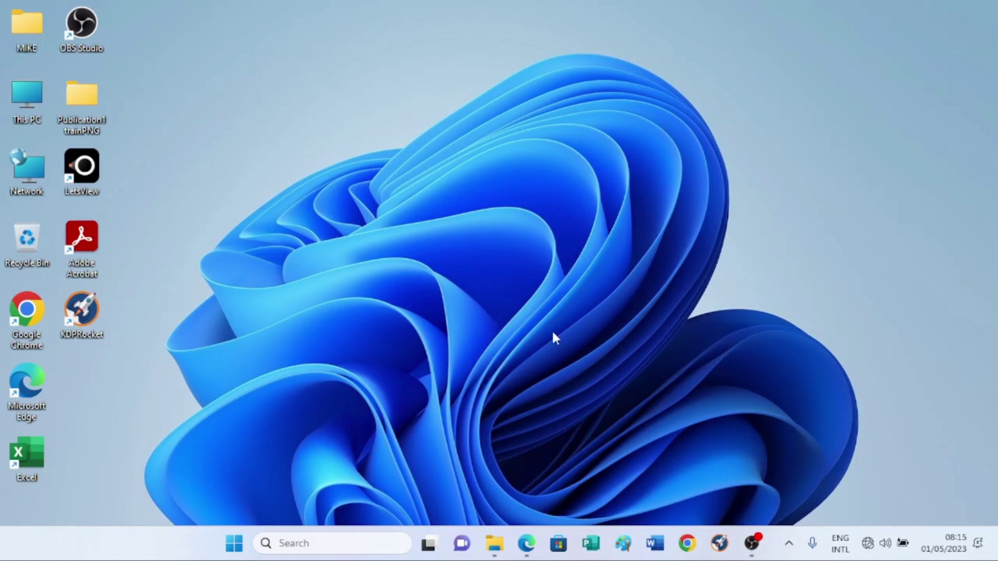
click(528, 546)
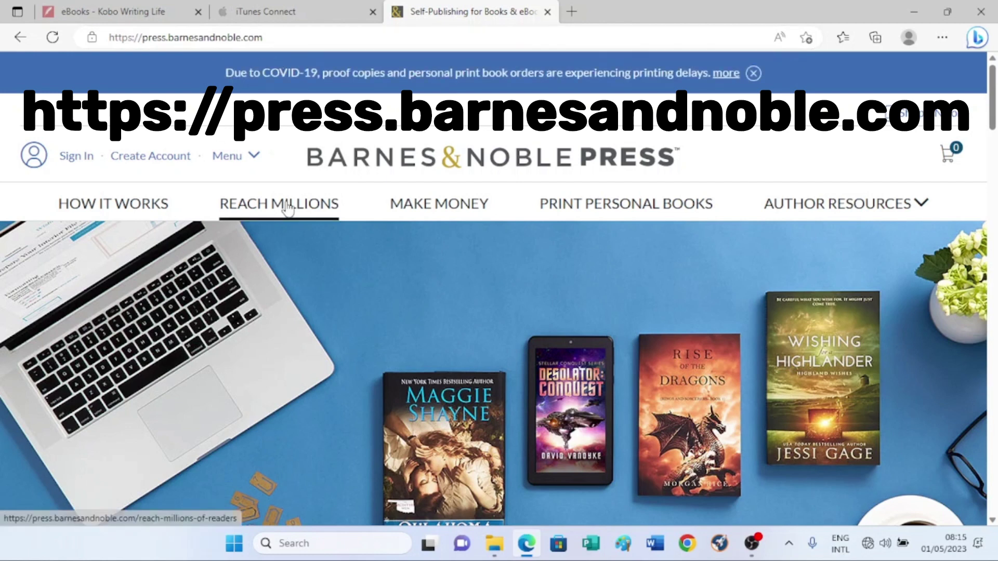
- Fill in the new-author sign-up form, keeping the city-of-birth security question, and create the account
click(146, 160)
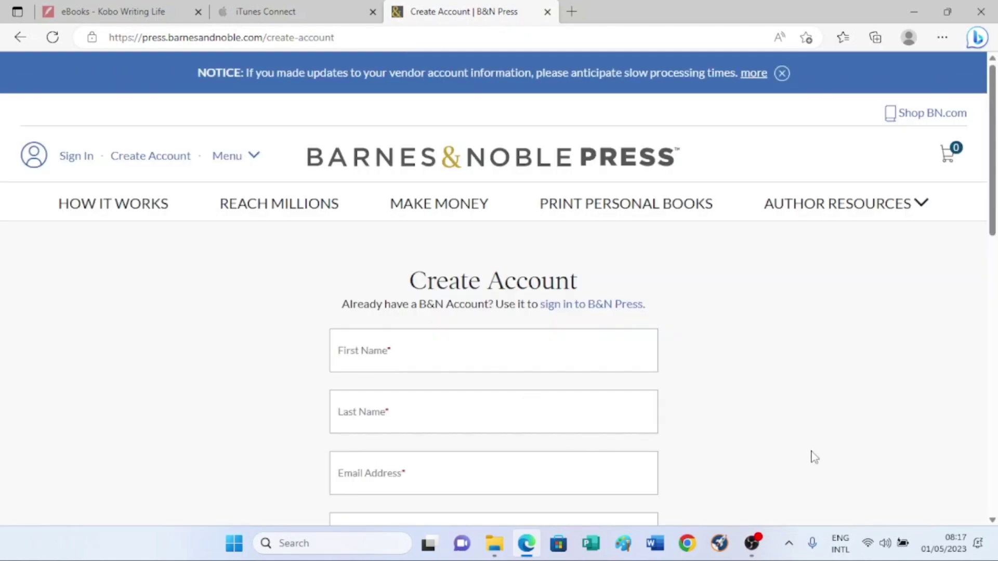
click(992, 519)
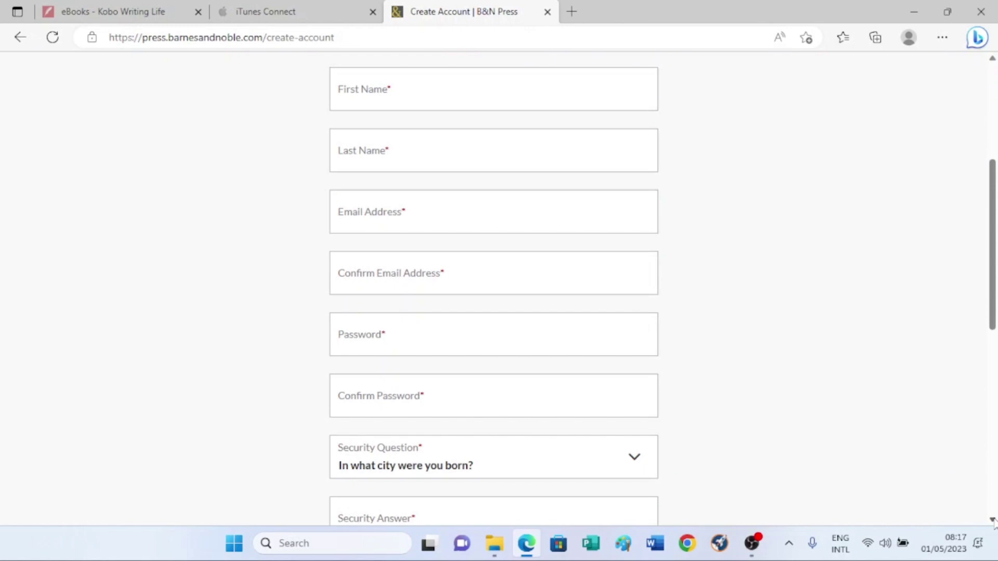
click(992, 520)
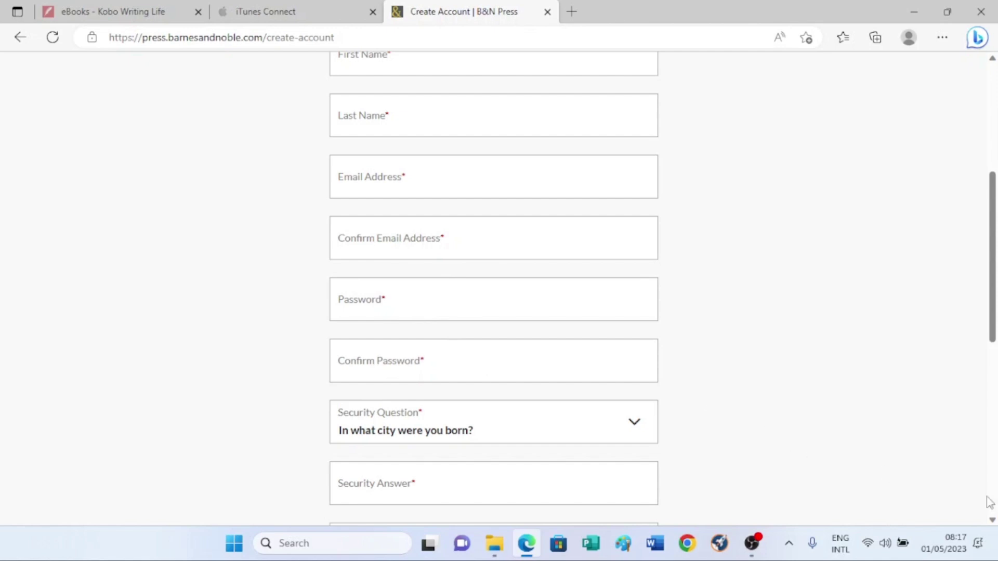
click(992, 519)
scroll(993, 522, down, 2)
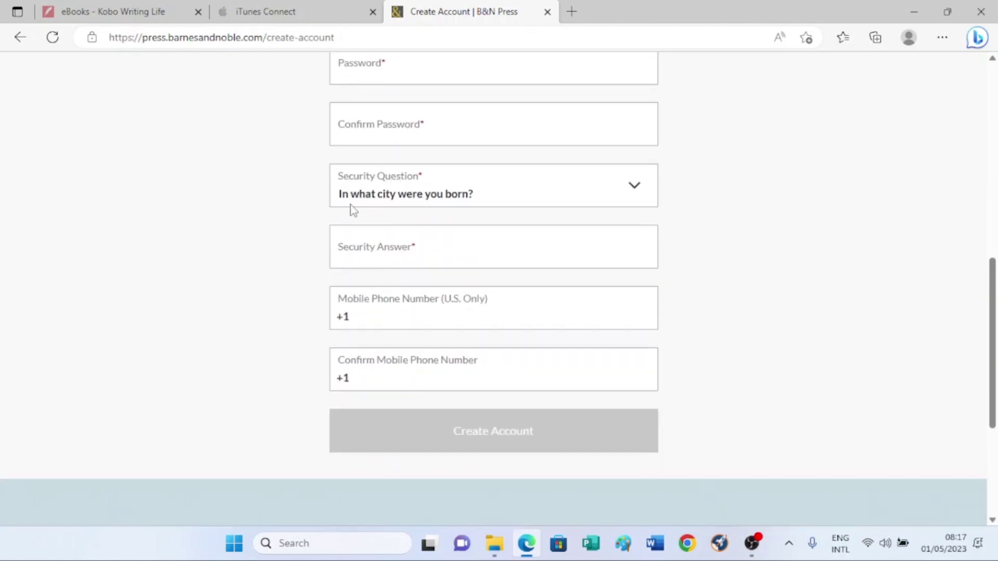
click(641, 185)
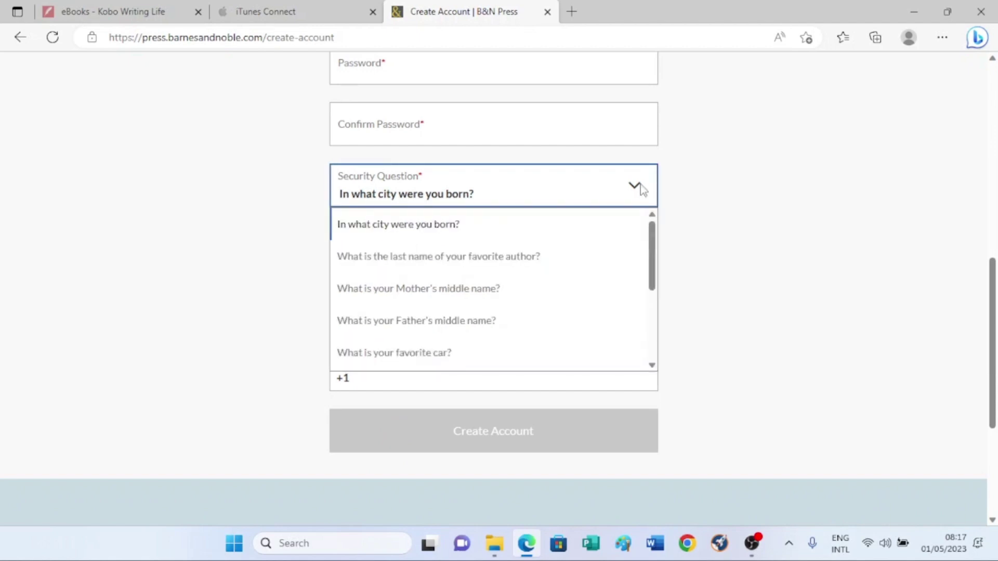
click(640, 185)
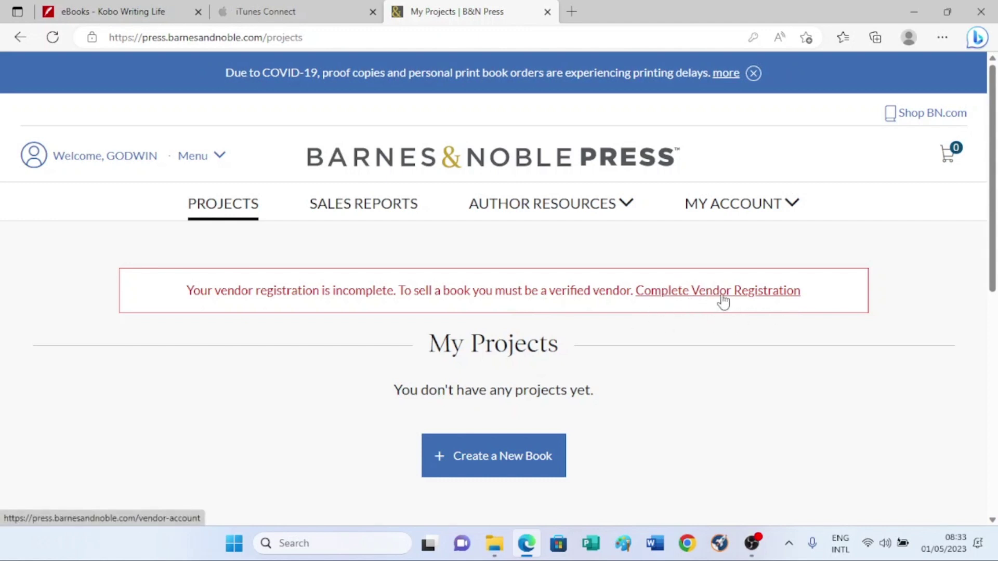
- Follow the Complete Vendor Registration notice to reach the My Vendor Account form
click(723, 300)
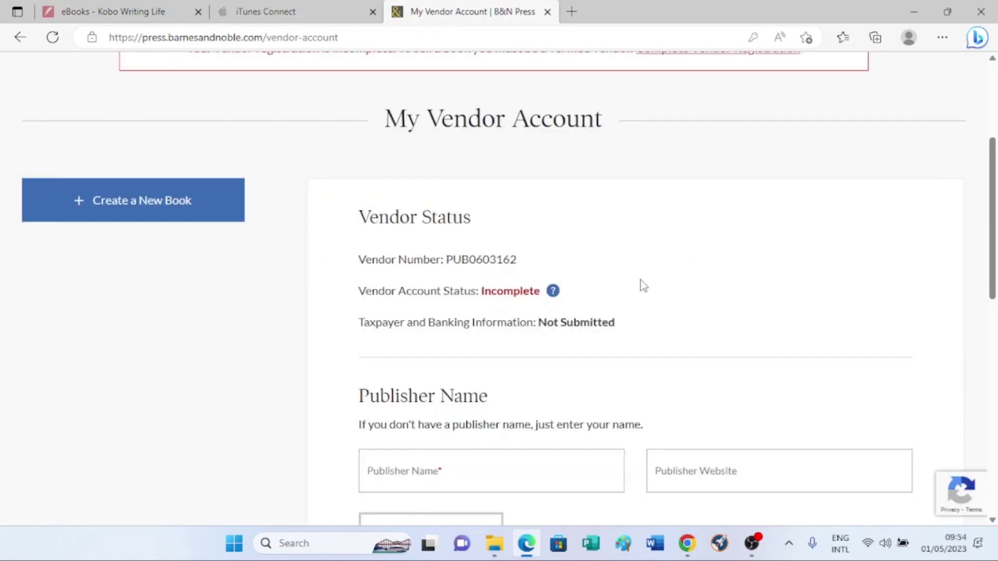
scroll(501, 367, down, 2)
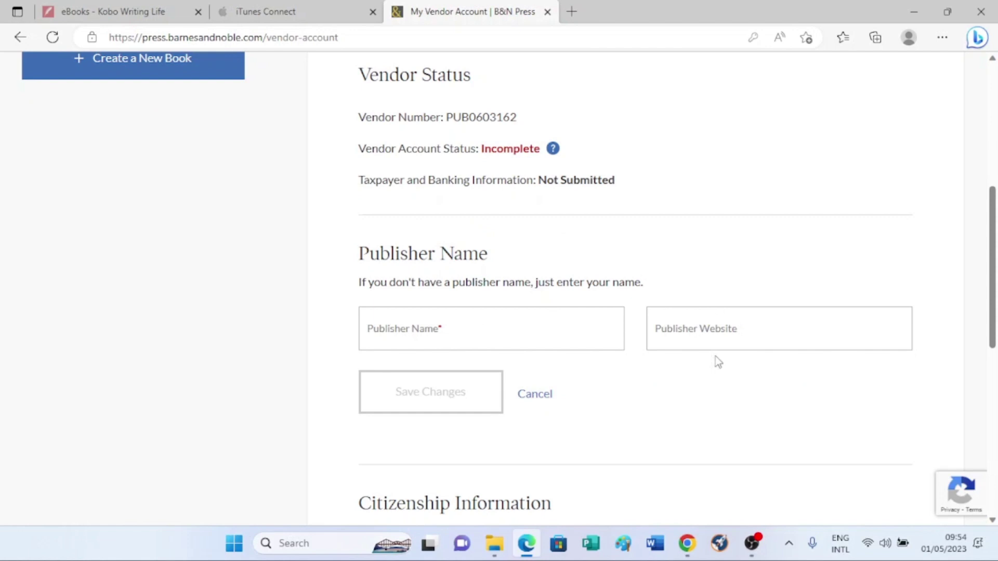
scroll(740, 322, down, 1)
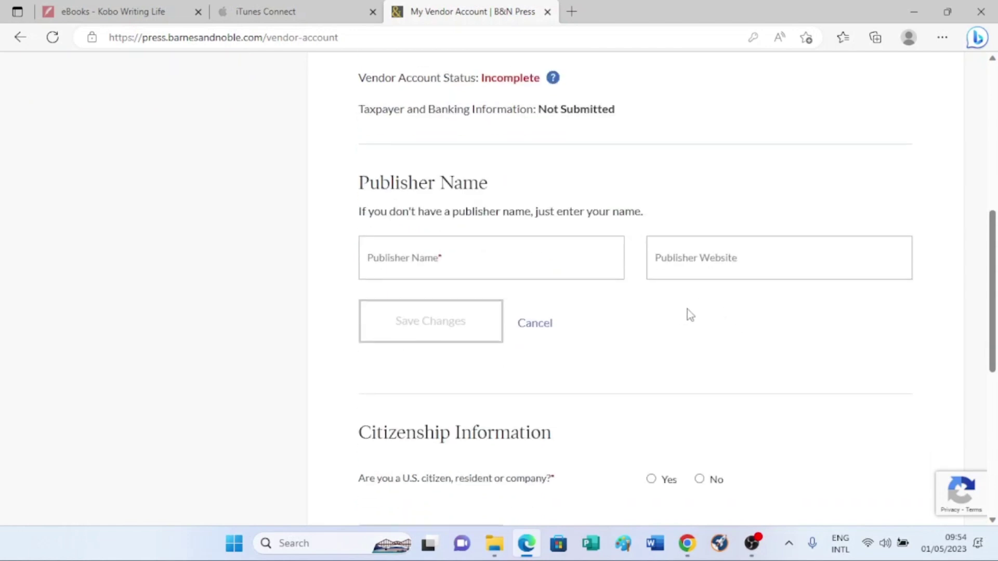
scroll(588, 355, down, 2)
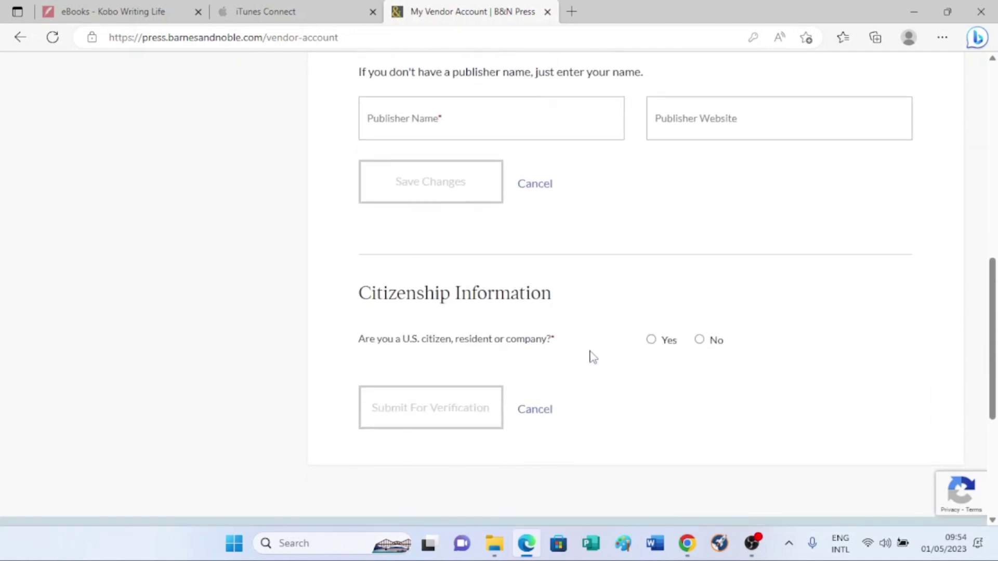
scroll(590, 357, down, 1)
scroll(418, 310, up, 1)
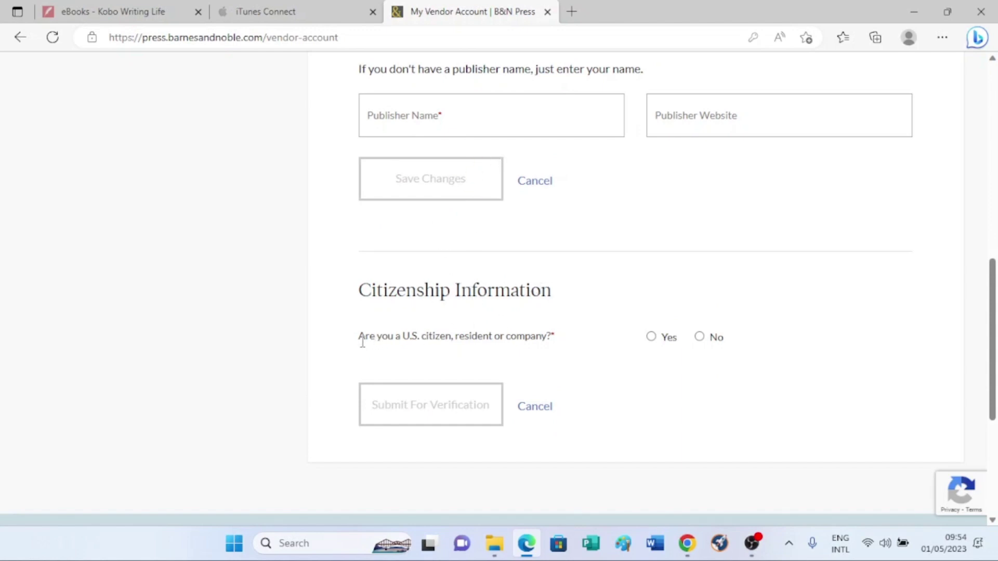
scroll(375, 299, down, 1)
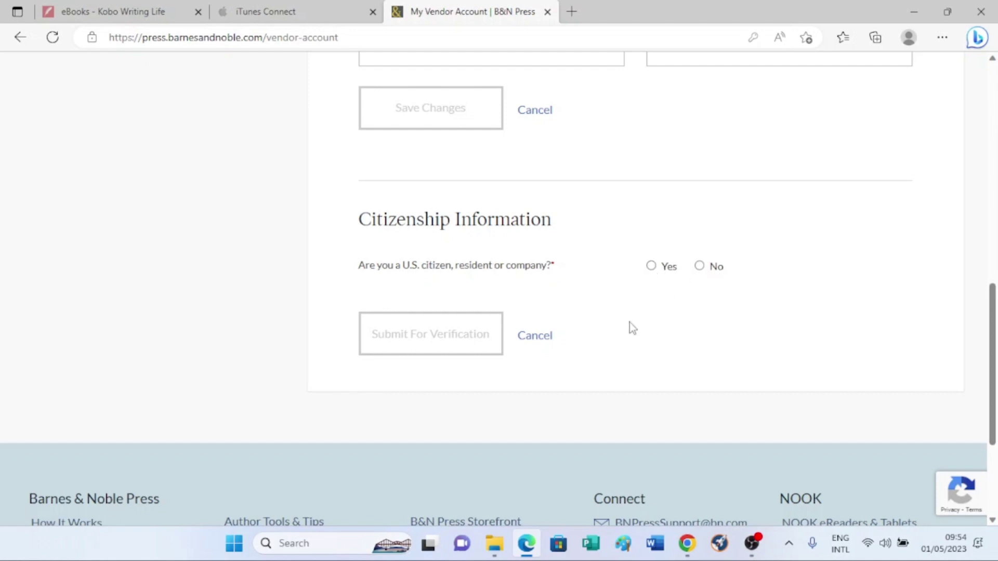
scroll(629, 327, down, 2)
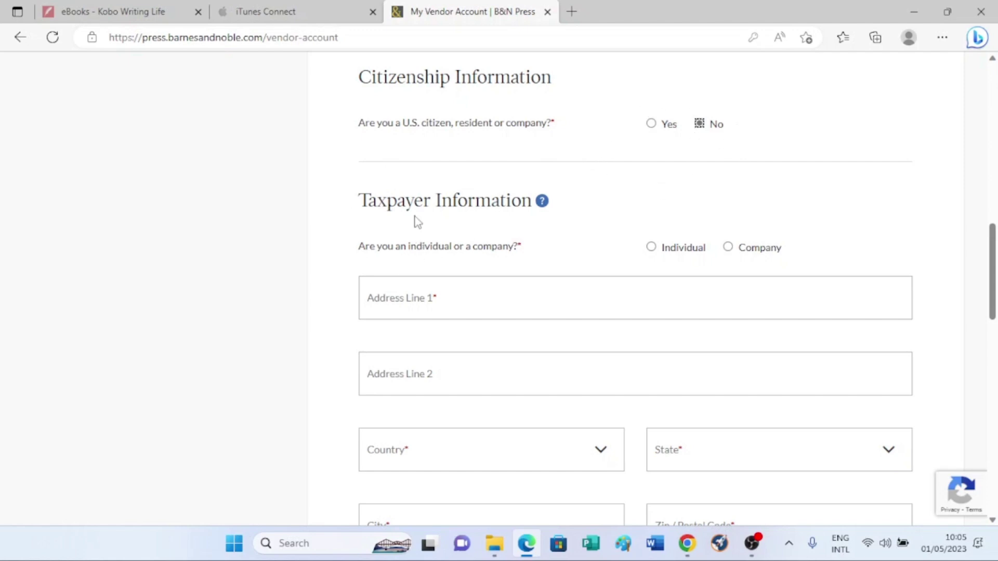
scroll(425, 219, down, 1)
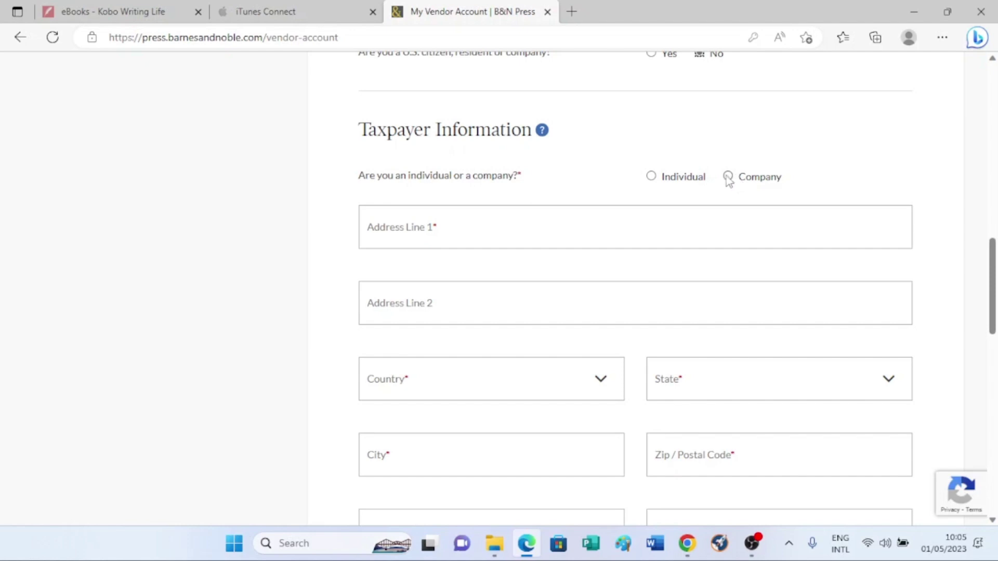
scroll(532, 207, down, 2)
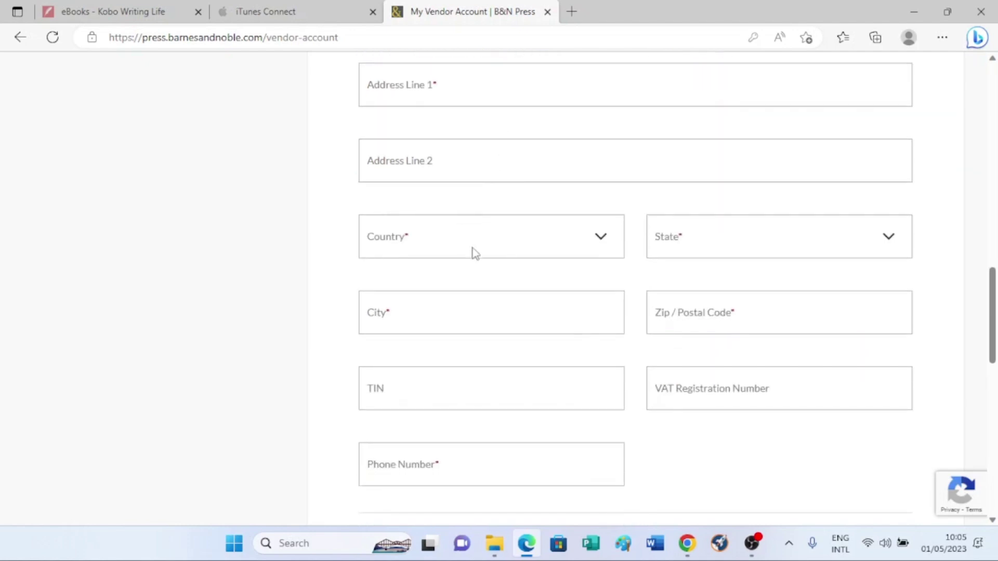
scroll(602, 217, down, 1)
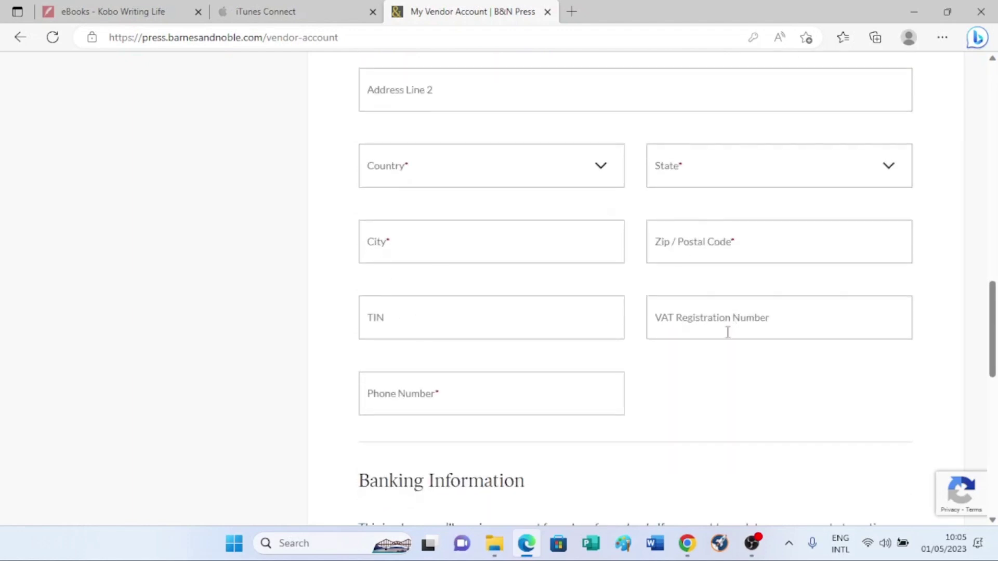
scroll(448, 377, down, 2)
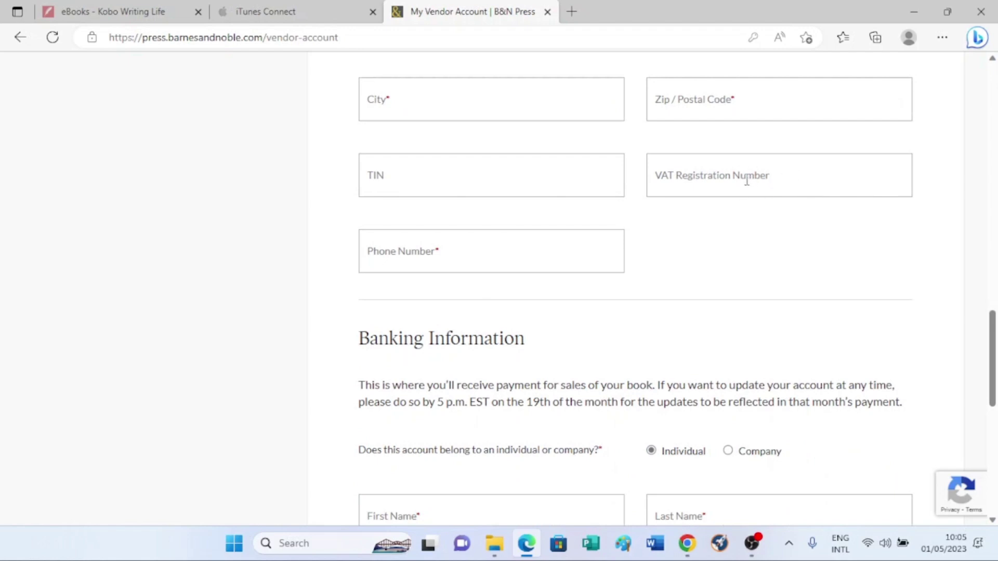
scroll(808, 183, down, 3)
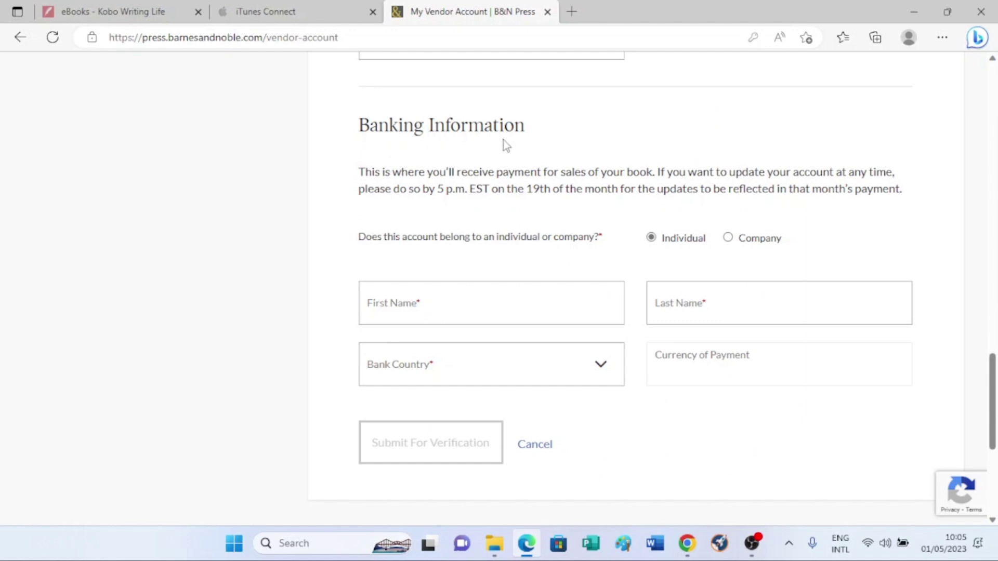
scroll(473, 288, down, 1)
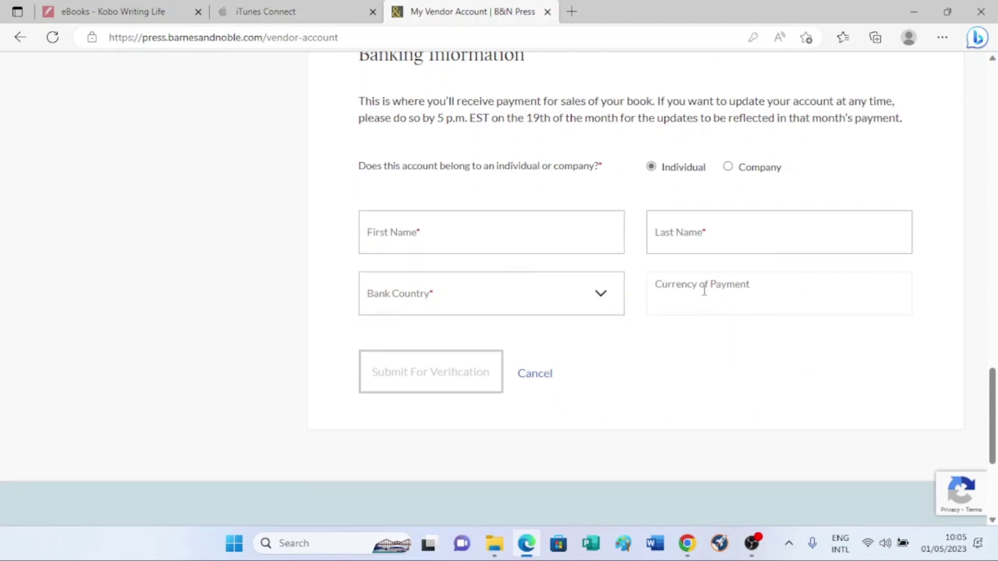
scroll(771, 287, down, 2)
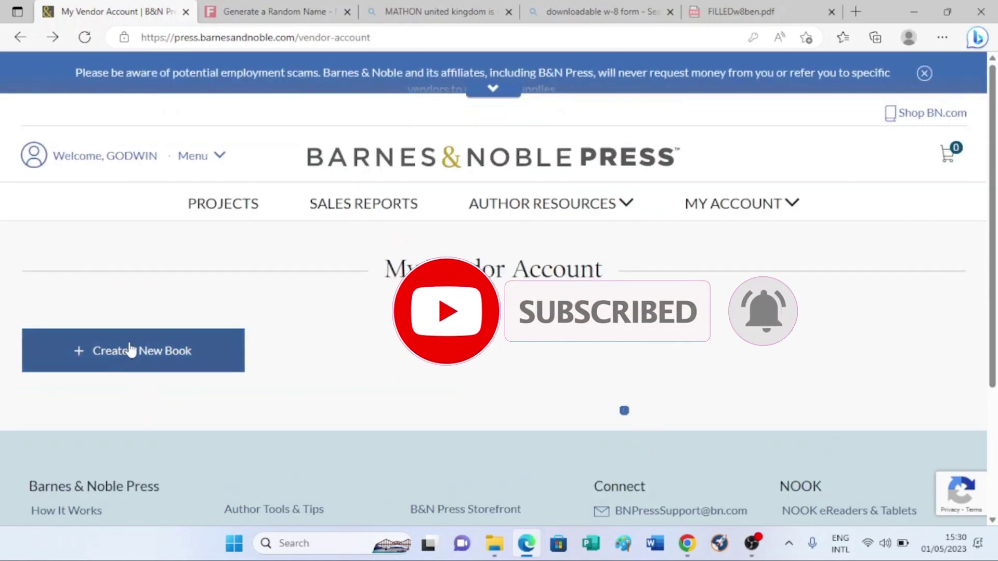
- Begin a new book to reach the Print/eBook type chooser
click(130, 351)
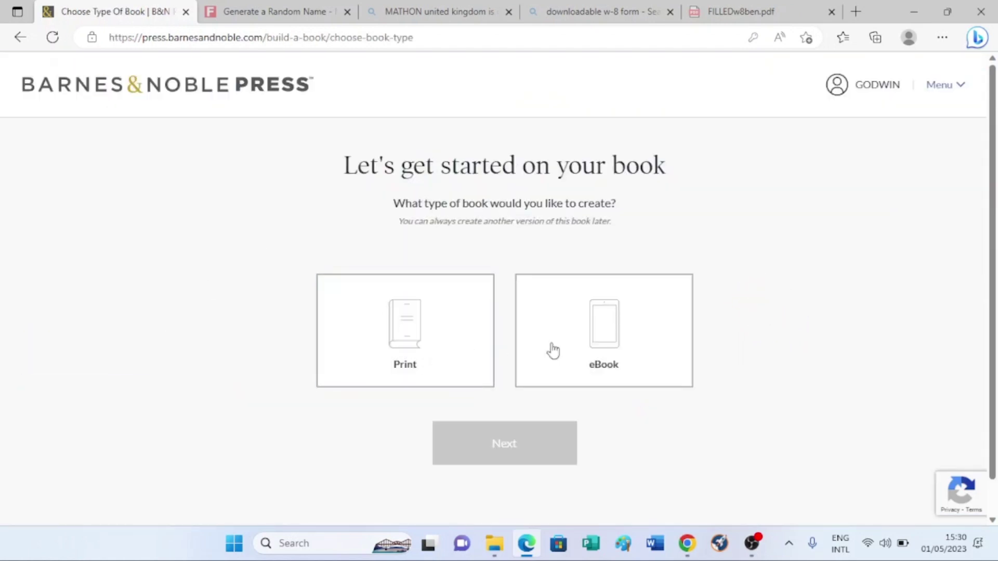